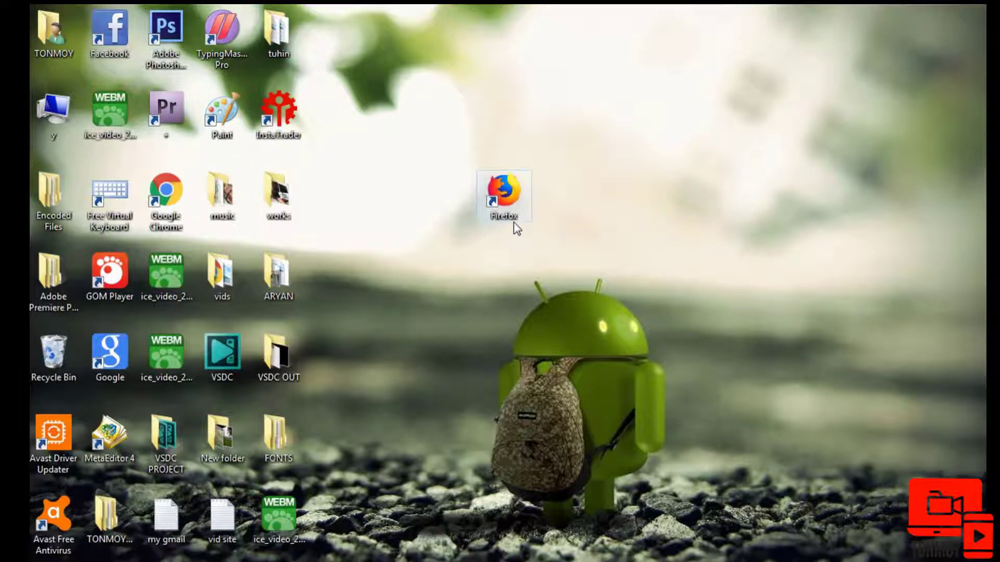
# Switch to the open Firefox window and go to the Panzoid.com website
pyautogui.moveTo(418, 560)
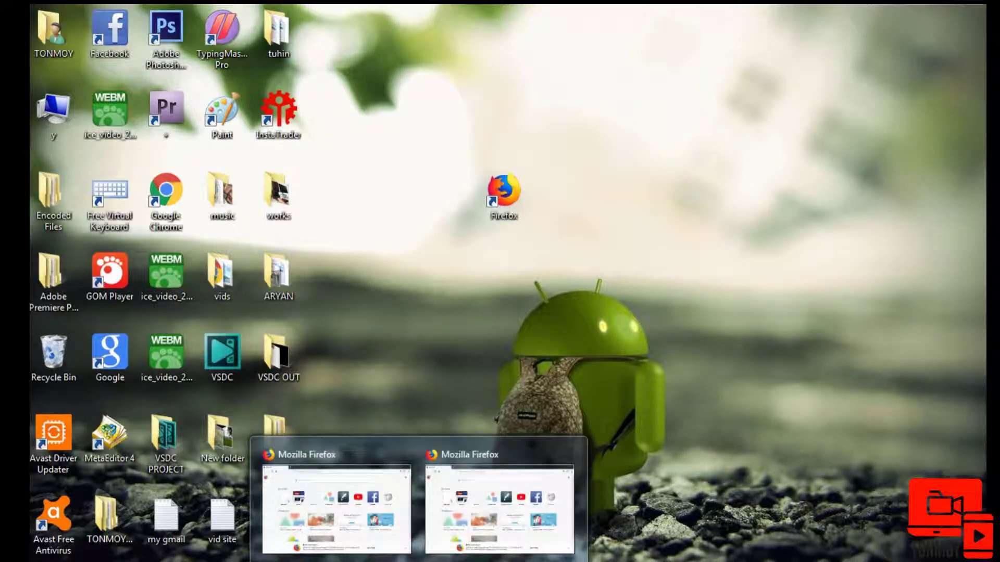
pyautogui.click(469, 531)
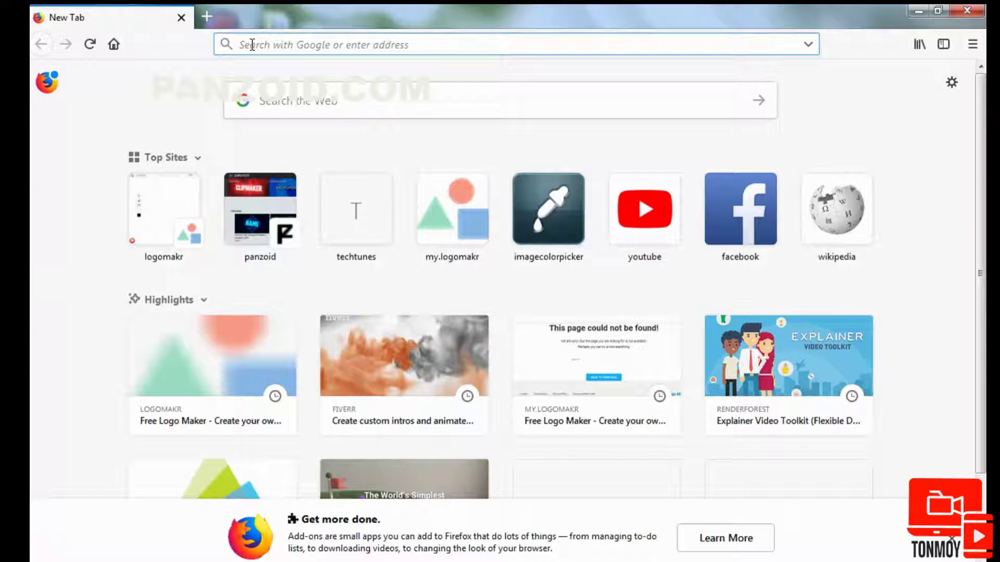
pyautogui.write('Panzoid.com/')
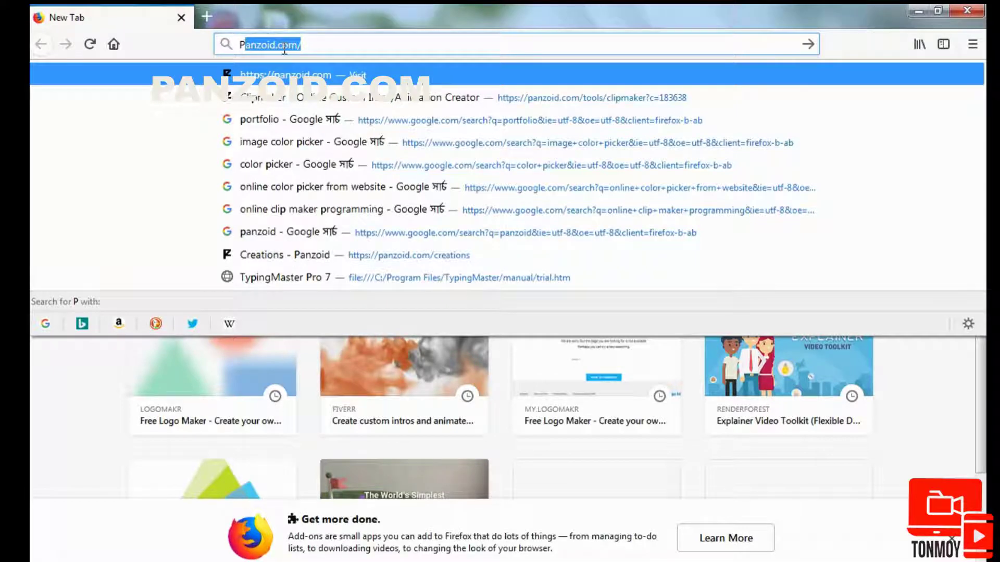
pyautogui.click(322, 45)
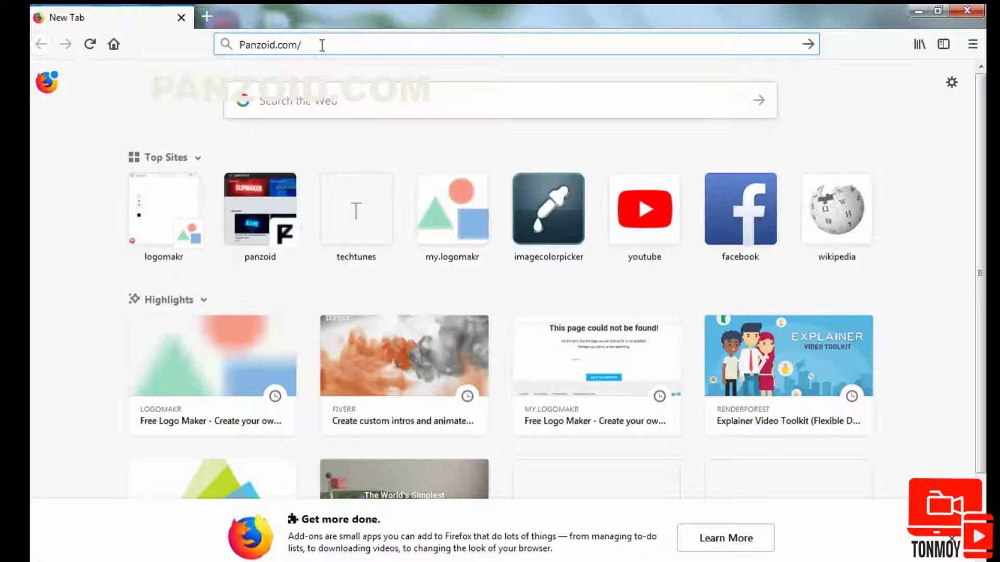
pyautogui.press('Return')
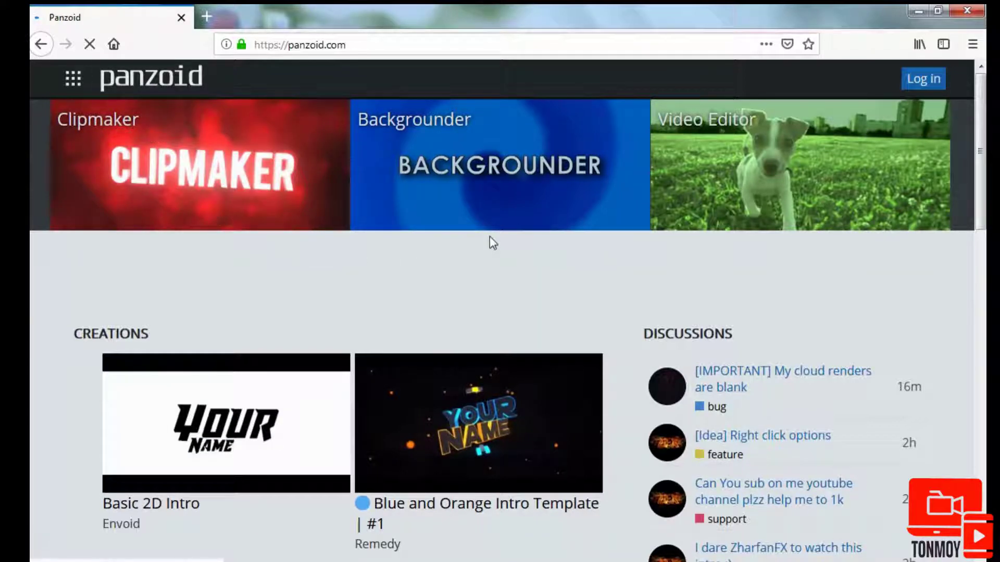
# Find the creation "Blue and Orange Intro Template | #1" and open it in Clipmaker
pyautogui.scroll(-2, 444, 365)
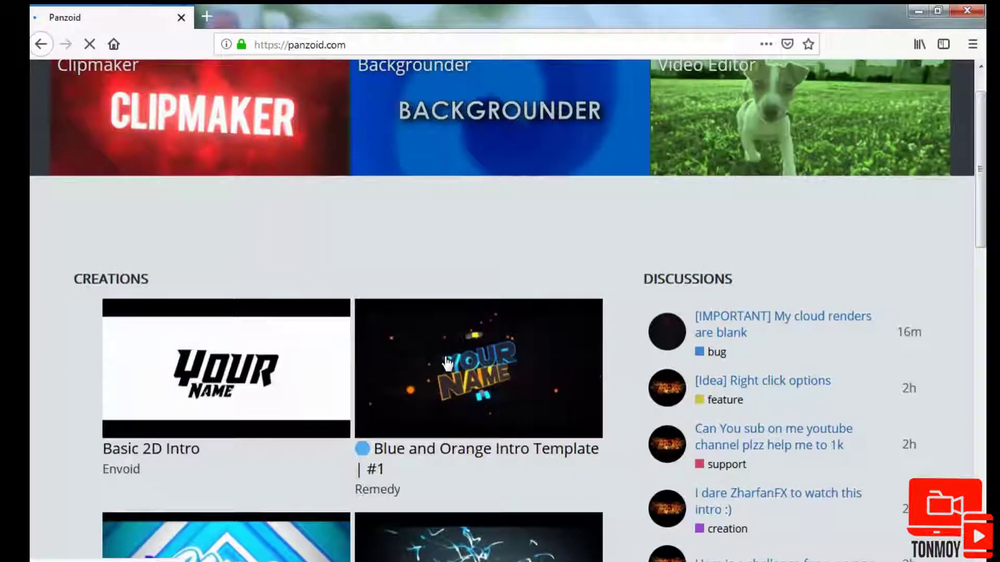
pyautogui.scroll(-1, 446, 362)
pyautogui.click(462, 359)
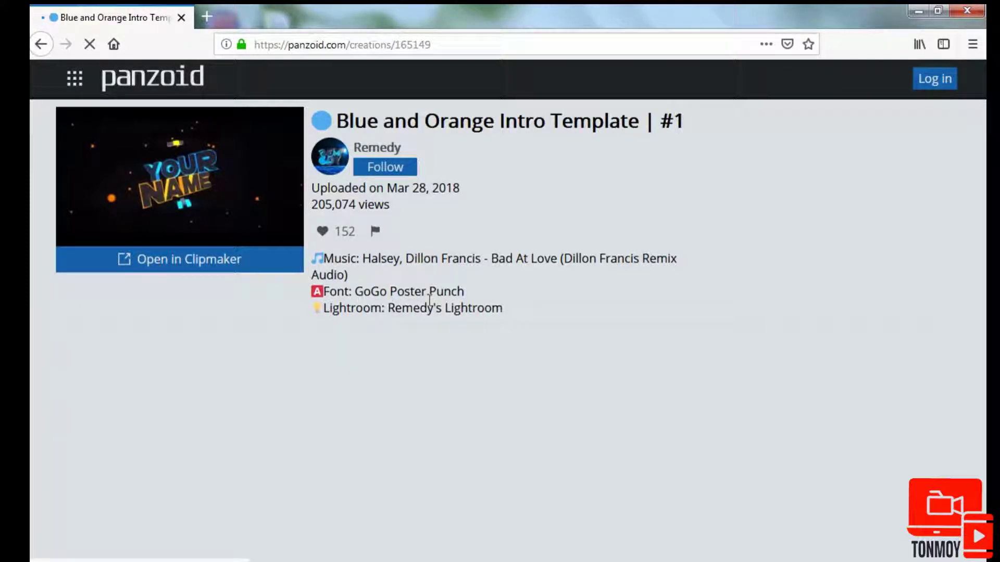
pyautogui.click(273, 267)
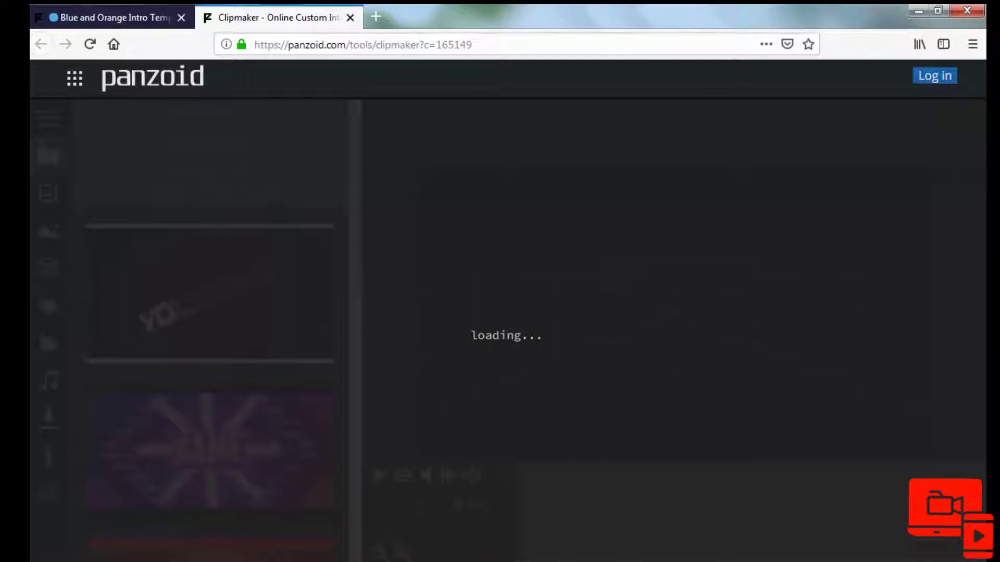
# Turn on the full-effects preview and play the intro template, pausing once both title words are in view
pyautogui.moveTo(372, 561)
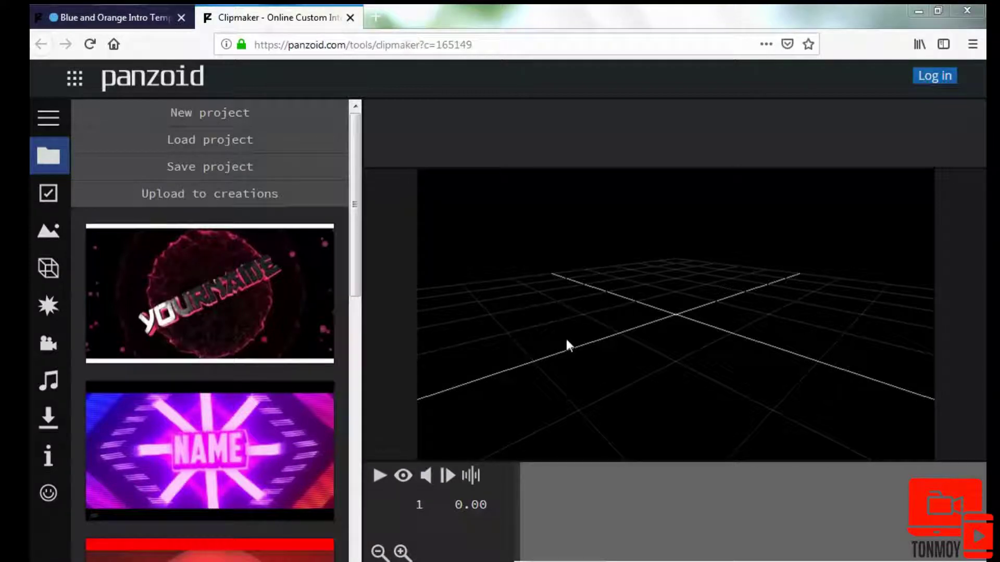
pyautogui.click(409, 476)
pyautogui.click(406, 481)
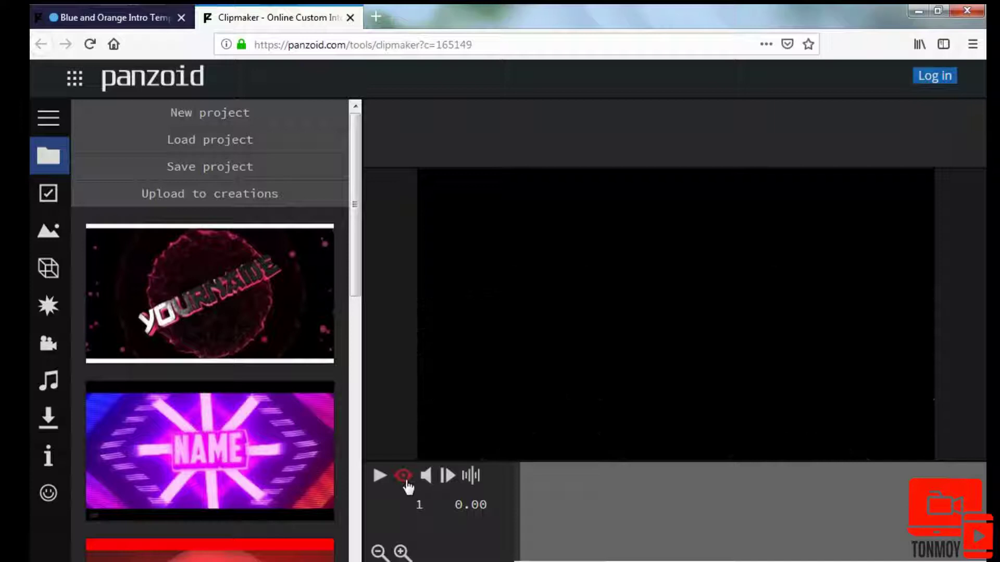
pyautogui.click(380, 476)
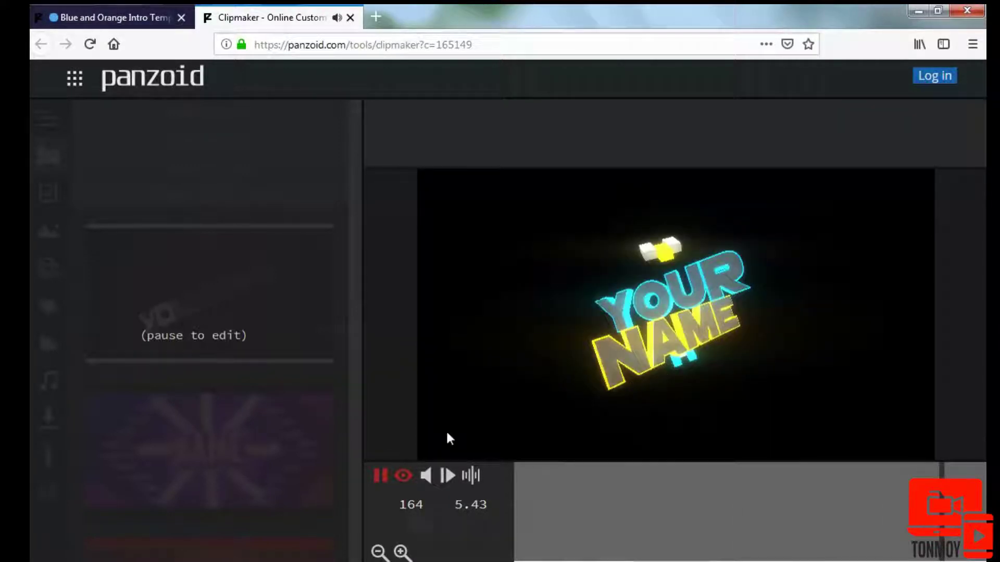
pyautogui.click(385, 477)
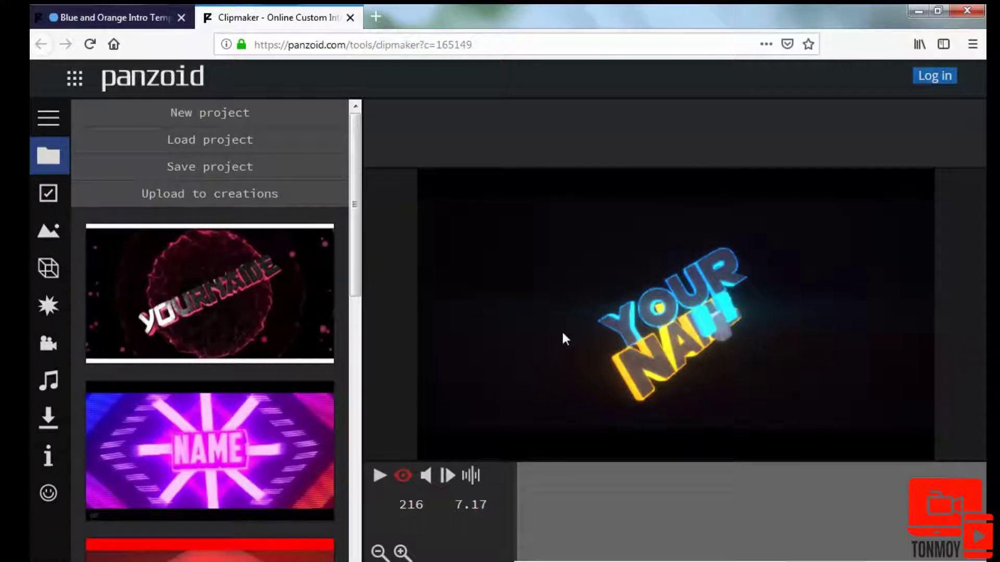
# In the scene objects, rename the outer YOUR group inside the Text object group to the creator's name
pyautogui.click(51, 274)
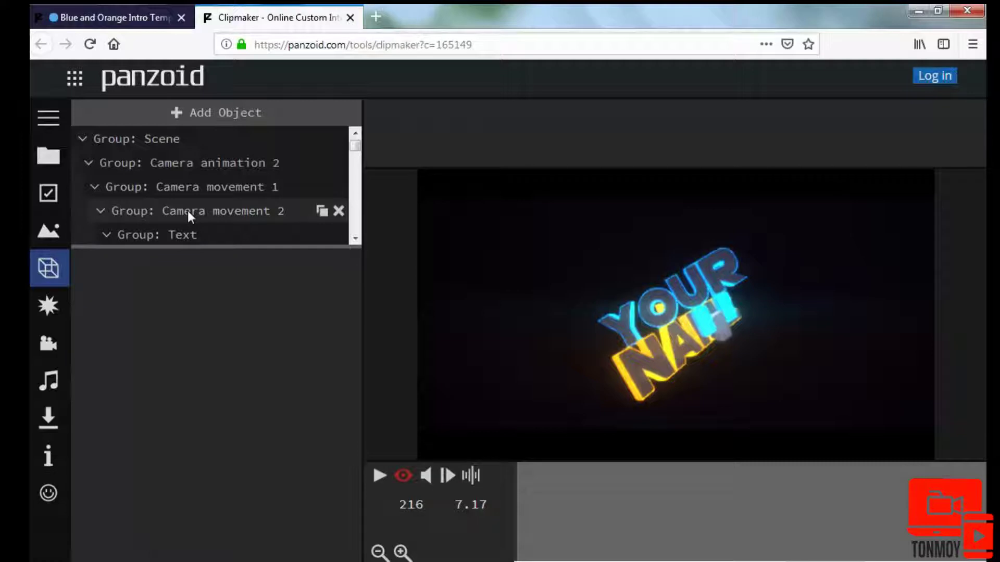
pyautogui.scroll(-6, 270, 189)
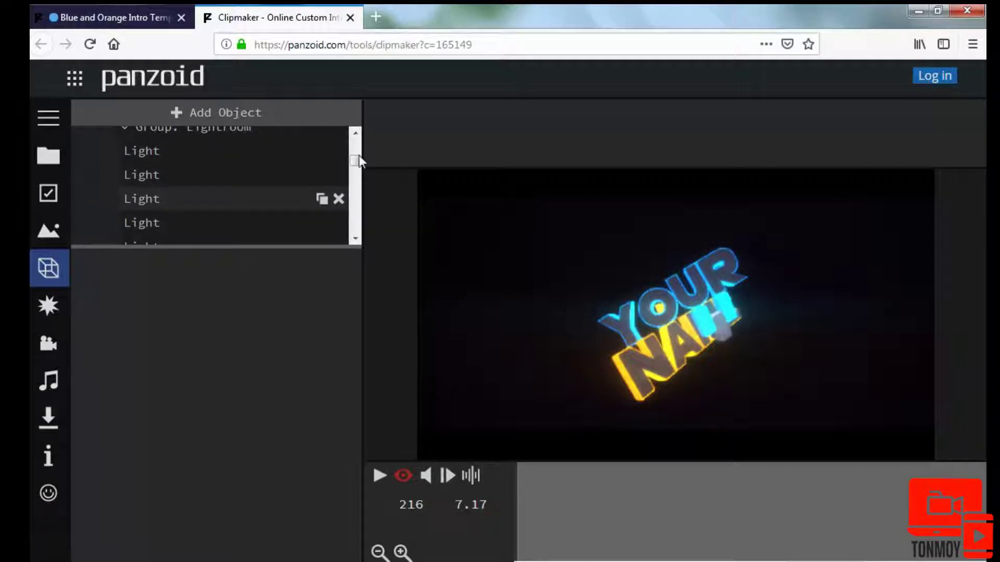
pyautogui.moveTo(355, 162); pyautogui.dragTo(356, 180)
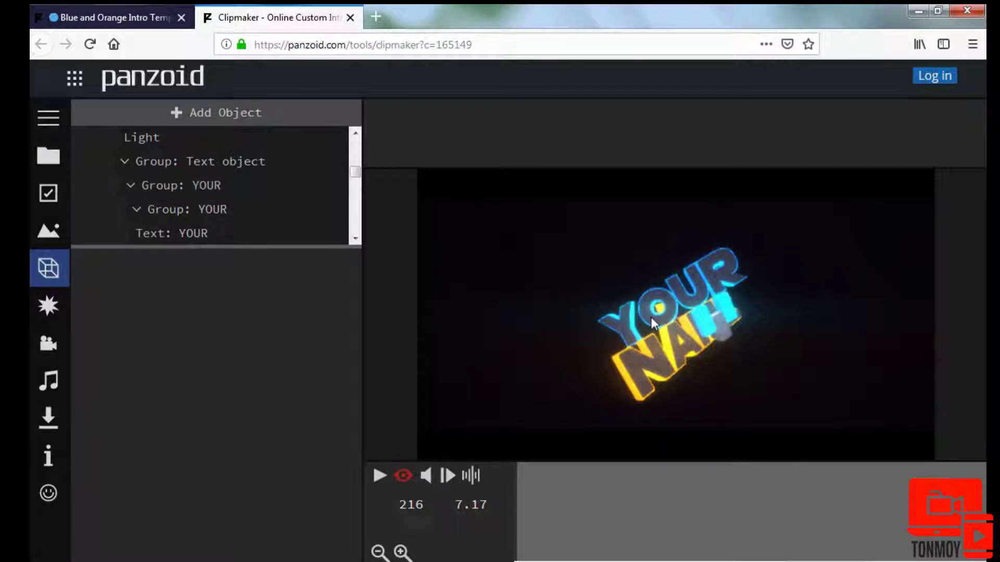
pyautogui.click(227, 188)
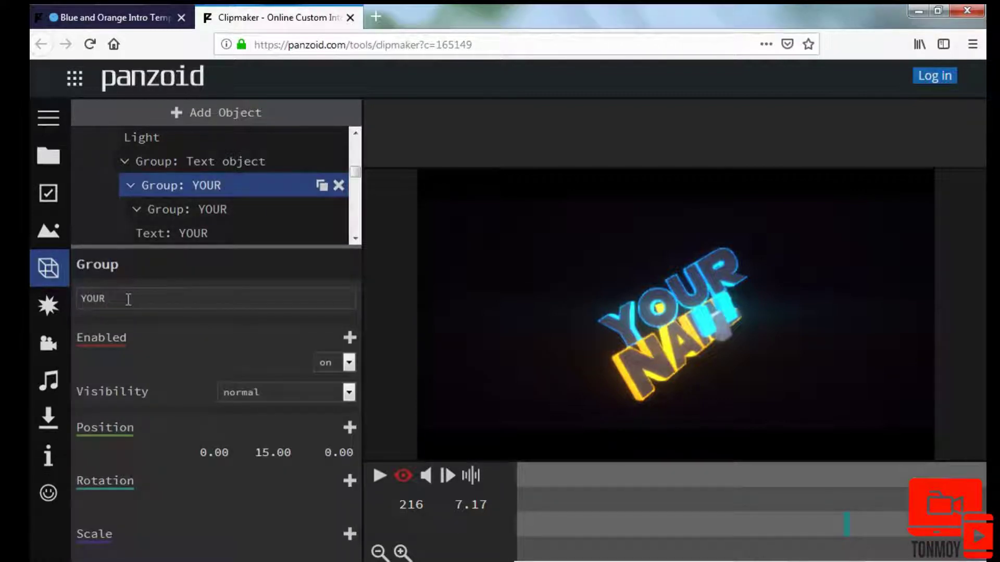
pyautogui.moveTo(105, 299); pyautogui.dragTo(78, 298)
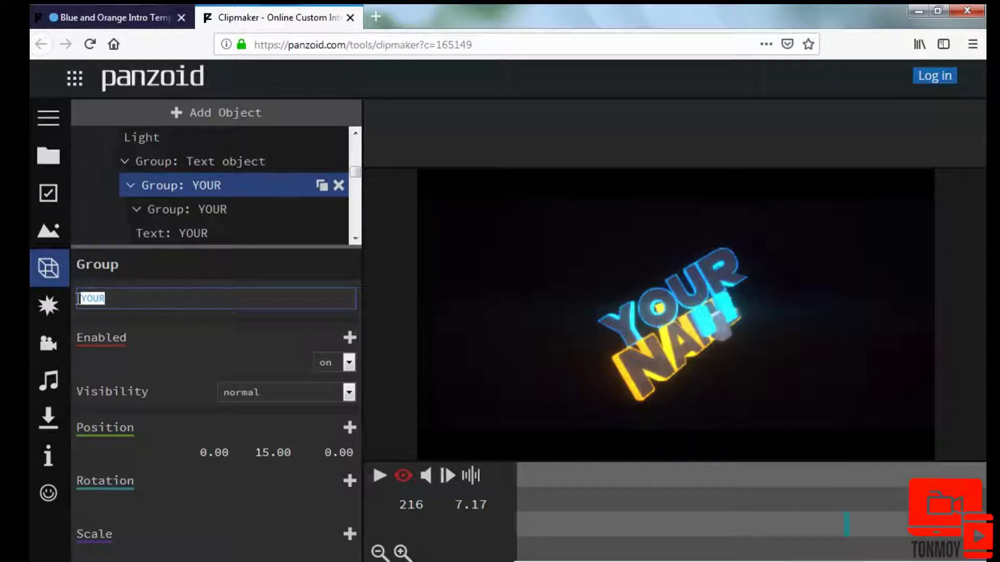
pyautogui.press('BackSpace')
pyautogui.write('TONMOY')
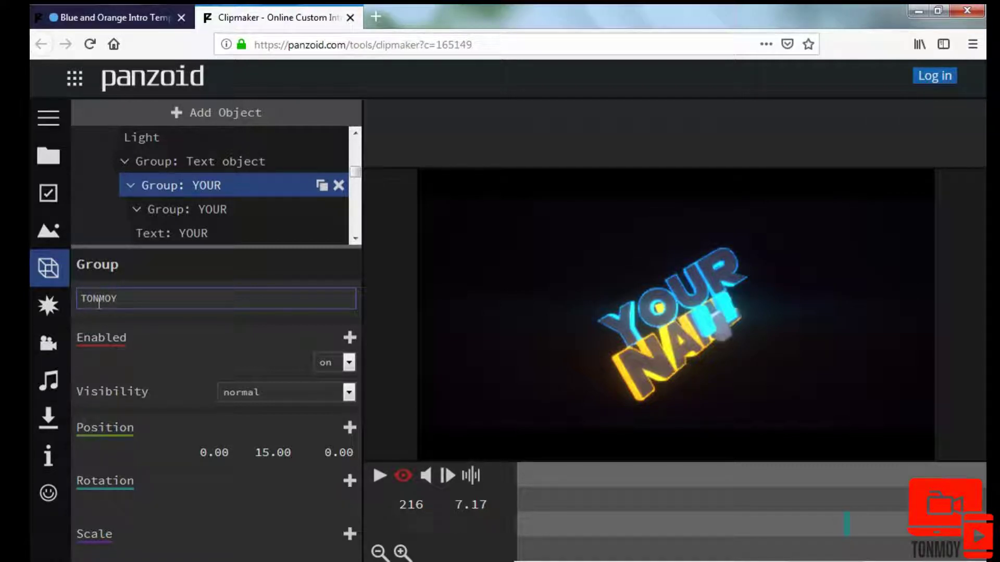
pyautogui.press('Return')
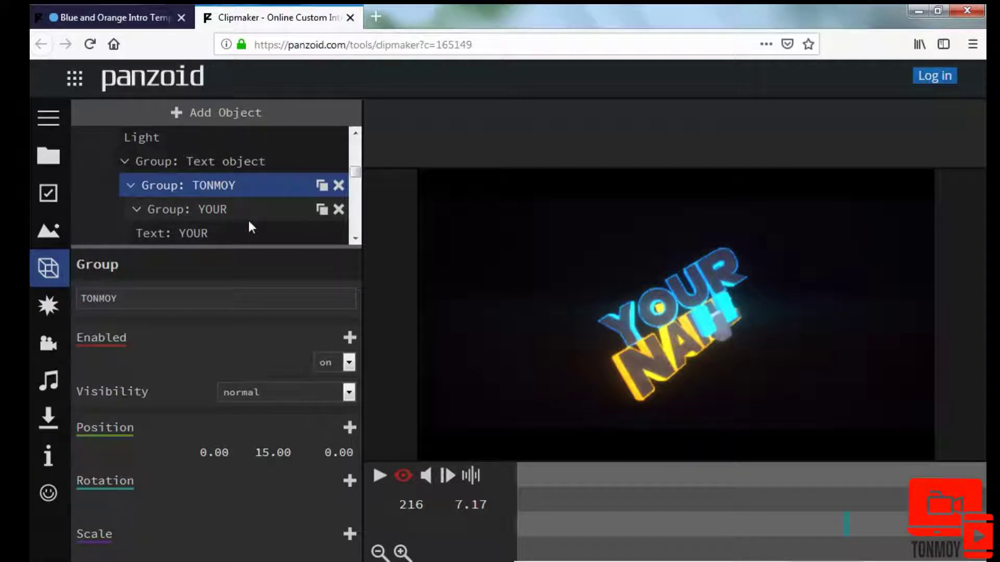
# Replace the wording of the last YOUR 3D text, just above the NAME group, with the creator's name
pyautogui.scroll(-2, 249, 221)
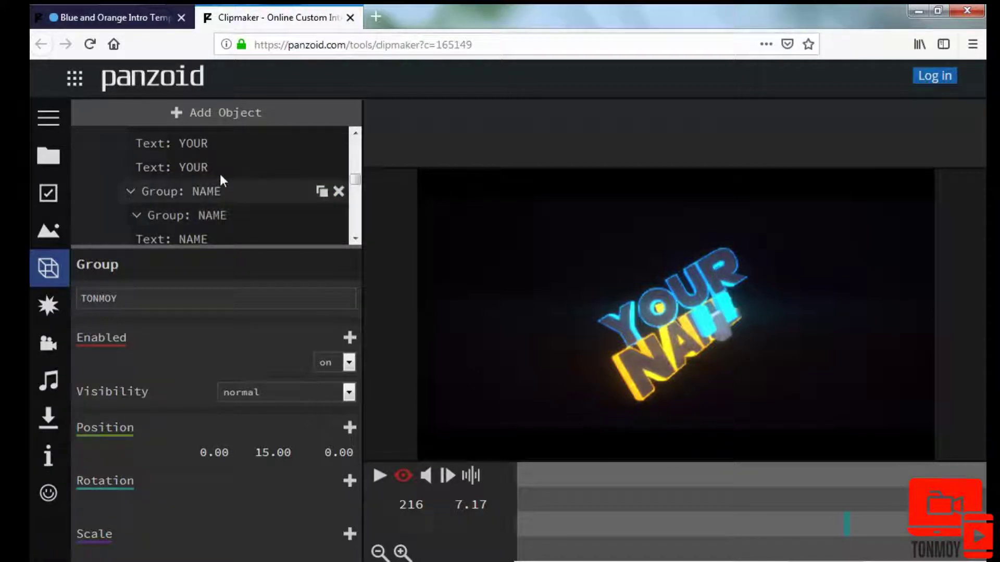
pyautogui.click(209, 142)
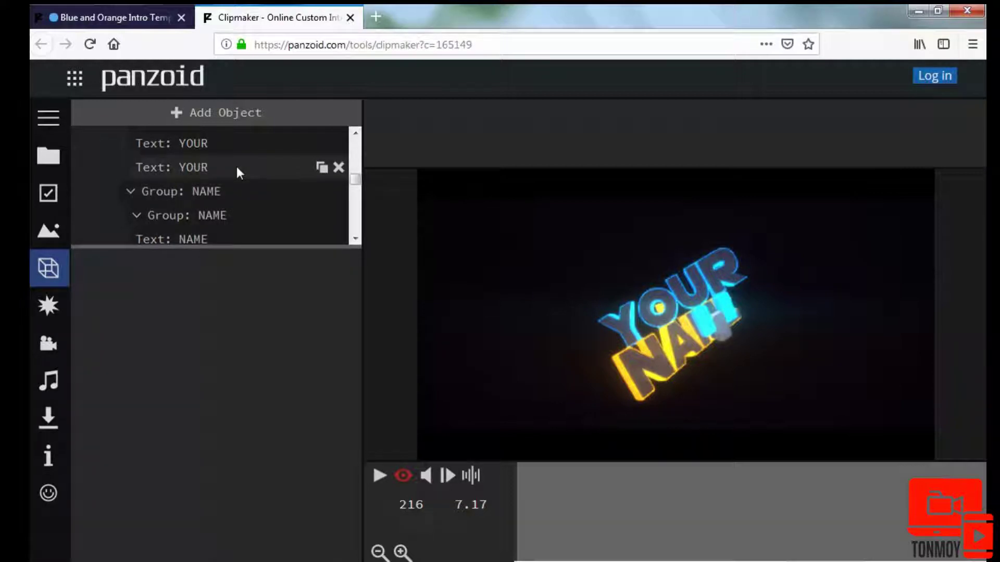
pyautogui.click(202, 164)
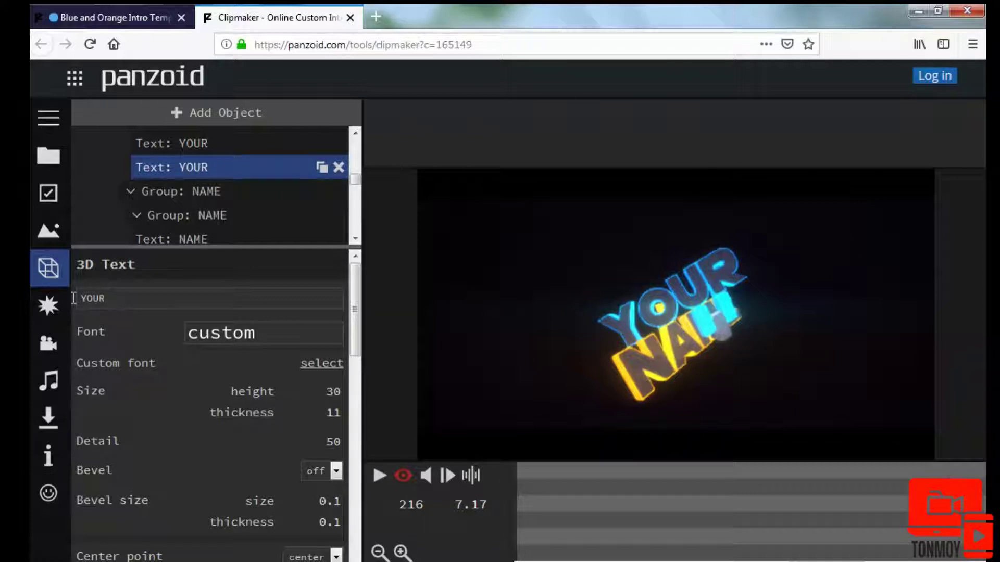
pyautogui.doubleClick(85, 299)
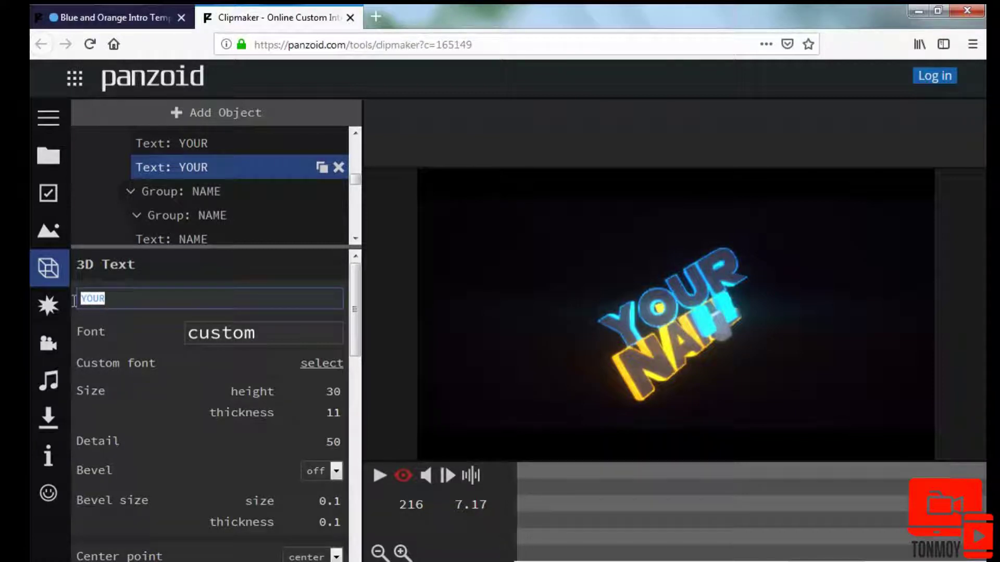
pyautogui.press('BackSpace')
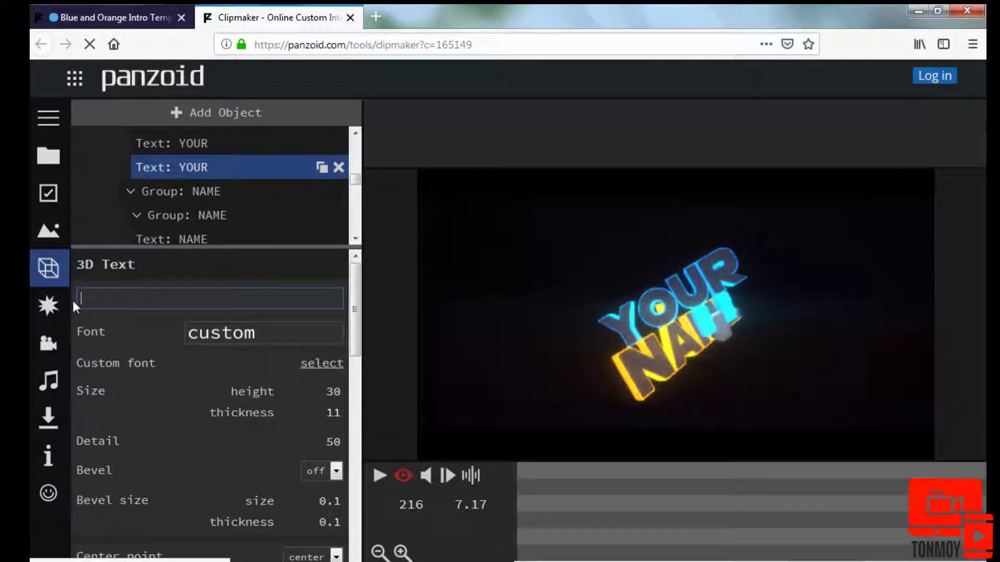
pyautogui.write('ONMOY')
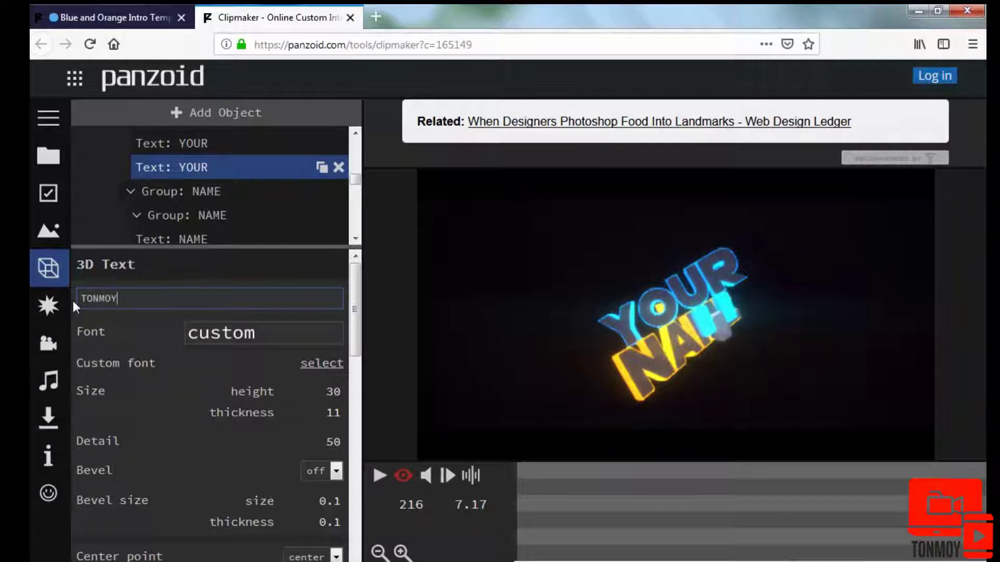
pyautogui.press('Return')
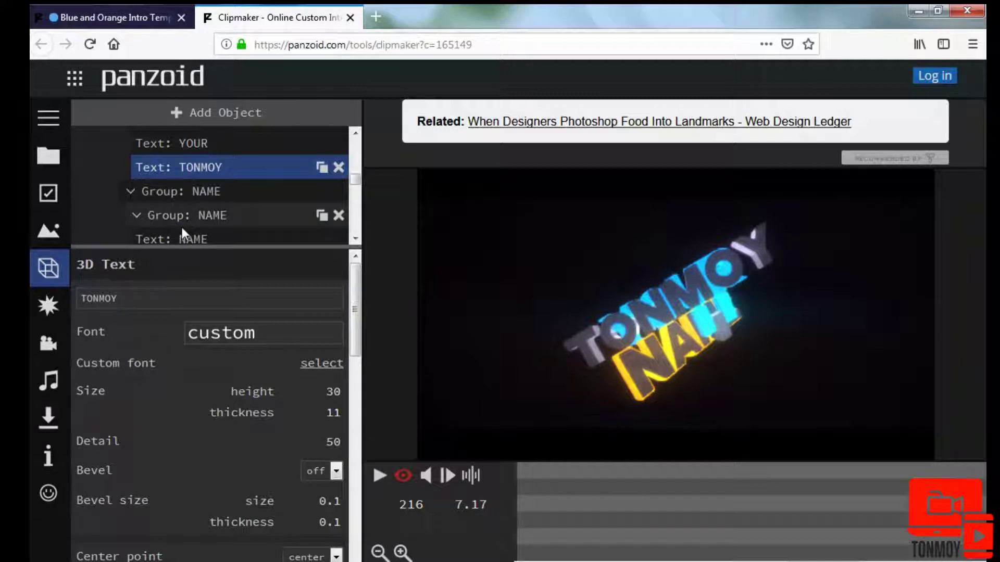
# Change the last NAME 3D text, just above the Particles group, to VSTUDIO and set its font to The Bold Font
pyautogui.scroll(-2, 245, 229)
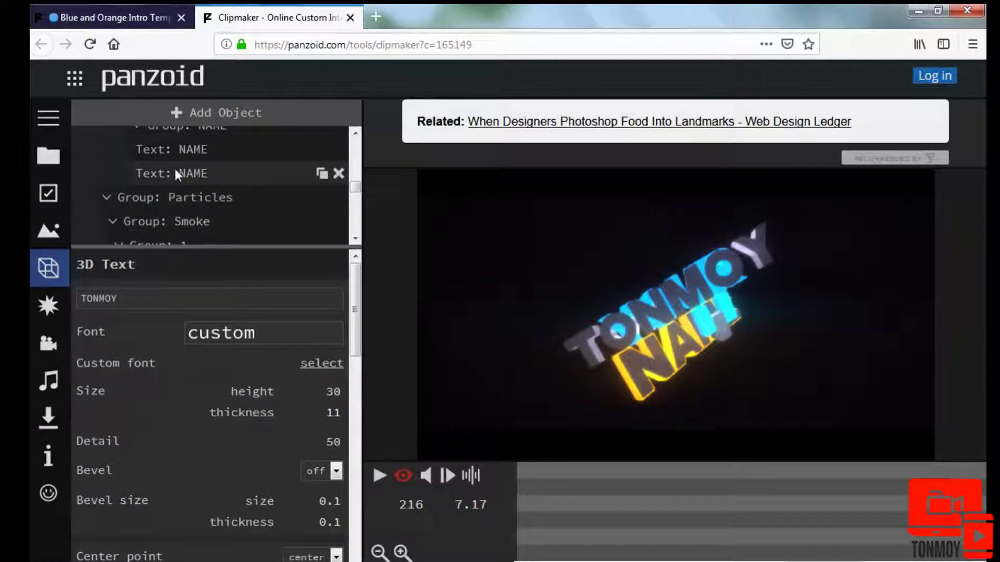
pyautogui.click(218, 171)
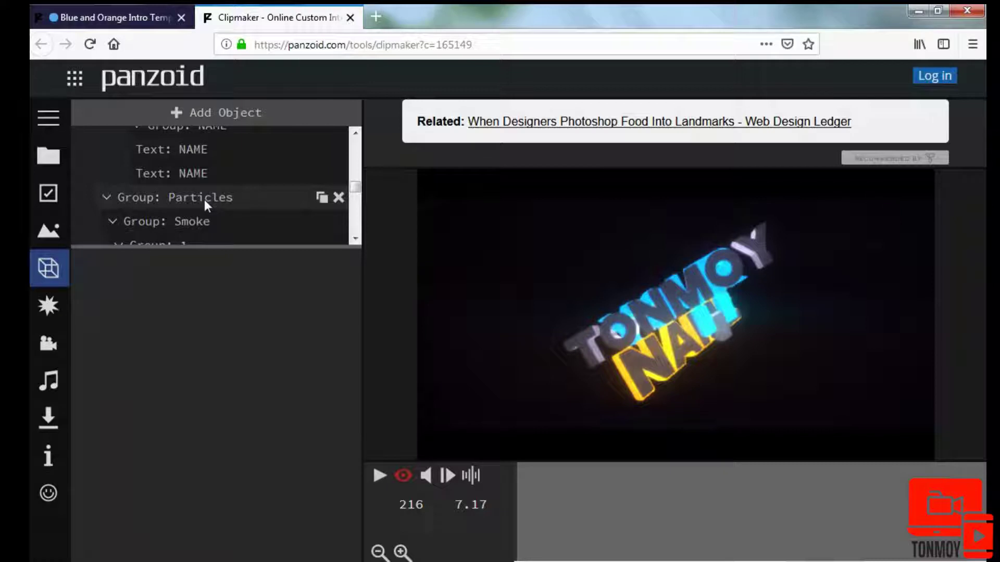
pyautogui.click(198, 171)
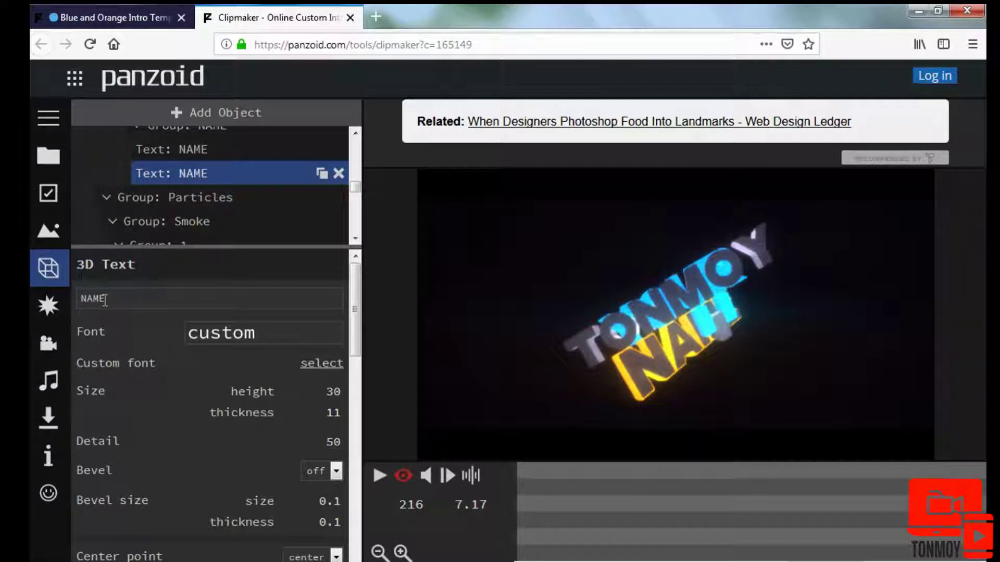
pyautogui.moveTo(105, 300); pyautogui.dragTo(81, 301)
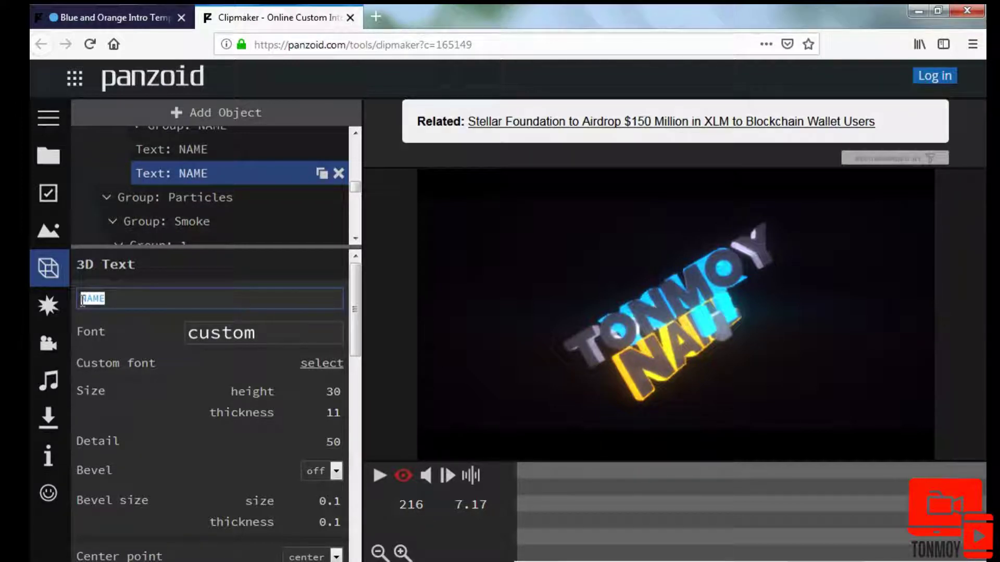
pyautogui.press('BackSpace')
pyautogui.write('TSTUDIO')
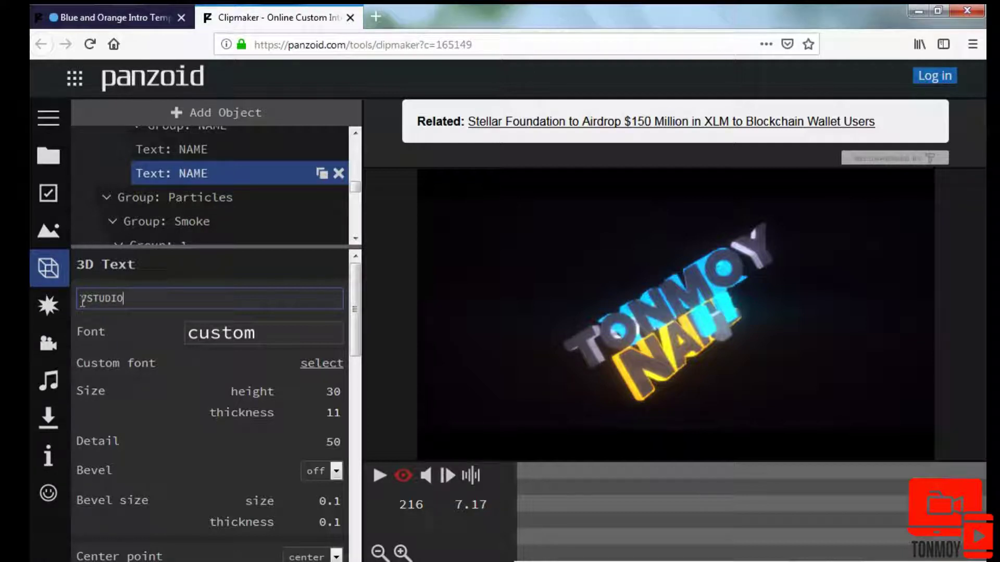
pyautogui.press('Return')
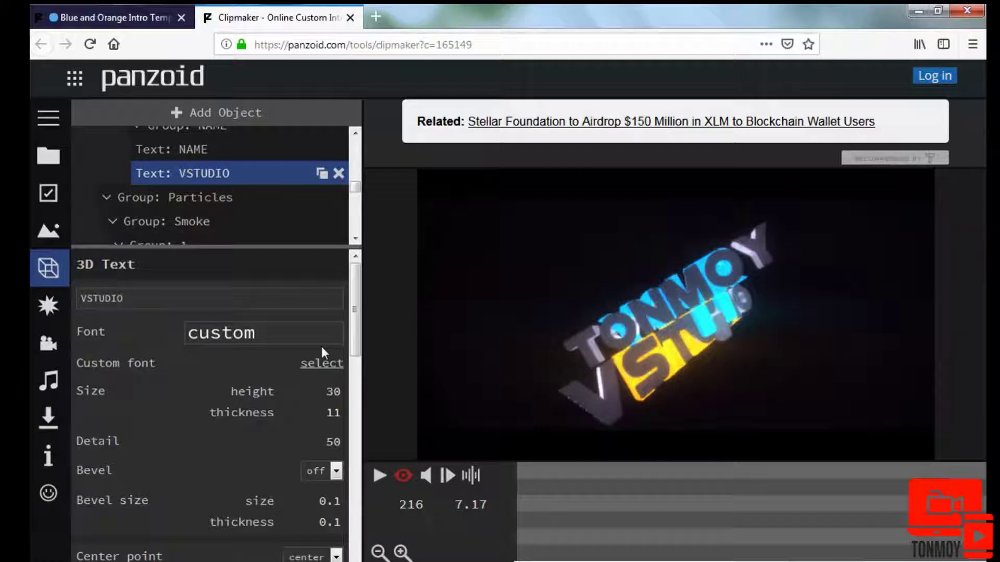
pyautogui.click(256, 335)
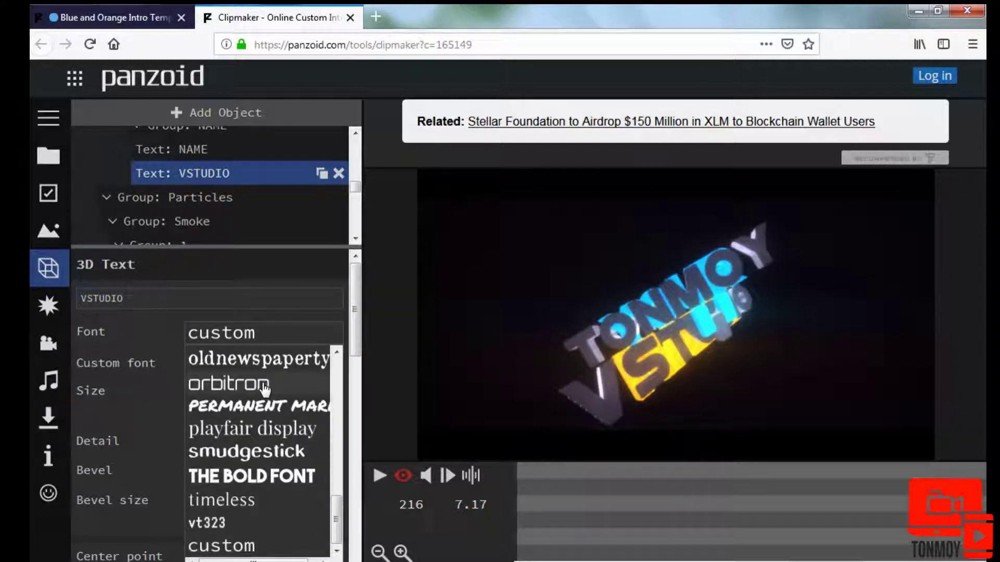
pyautogui.click(256, 476)
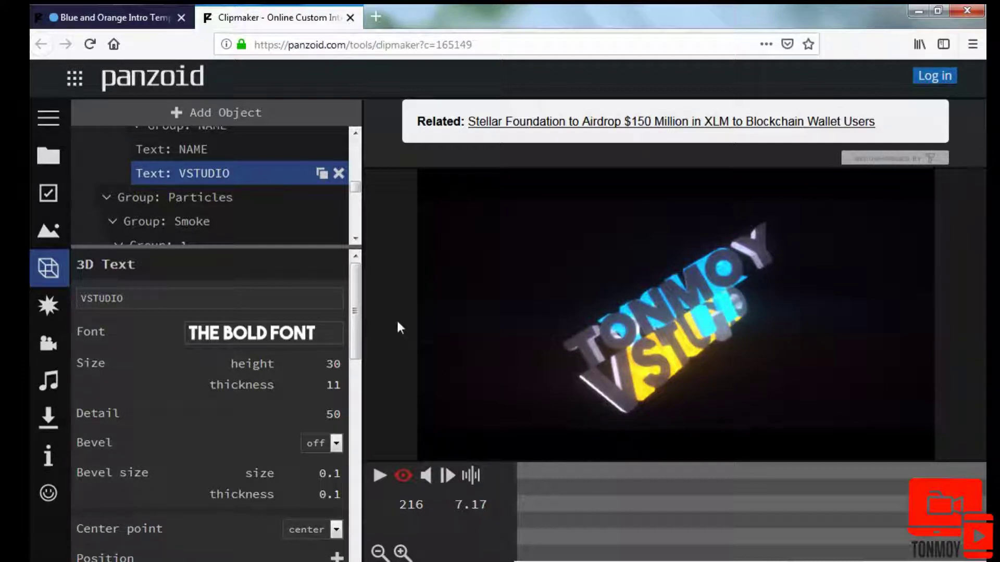
# Play the edited intro to check the new titles, then turn off the full-effects preview and pause playback
pyautogui.click(380, 476)
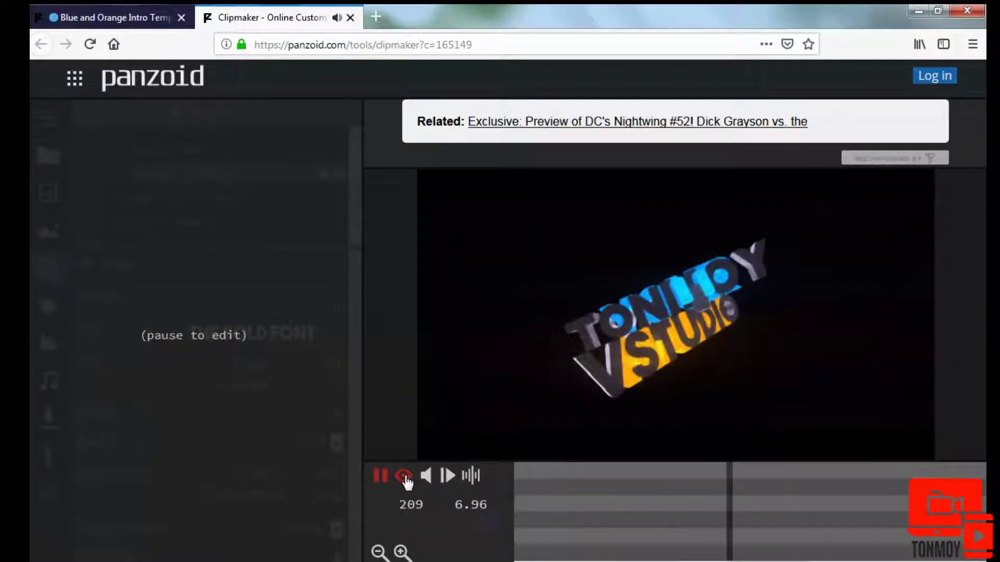
pyautogui.click(404, 478)
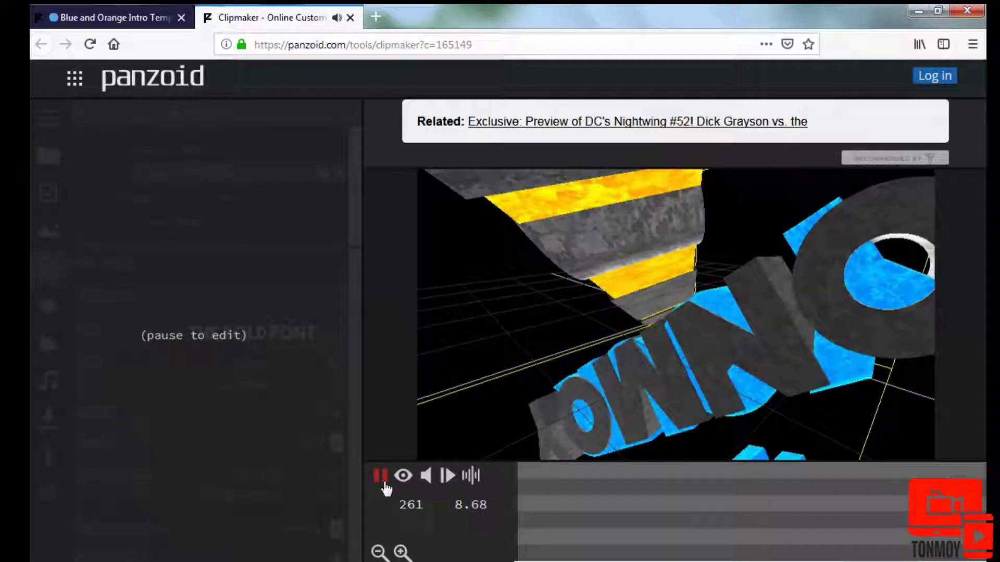
pyautogui.click(381, 476)
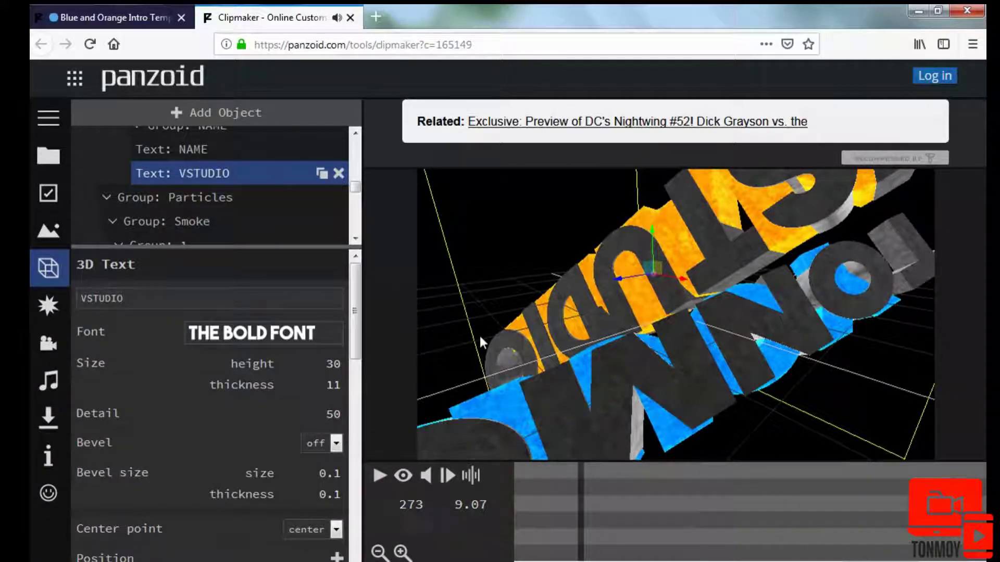
# Start rendering the intro video for download with the existing mode and format settings
pyautogui.click(53, 427)
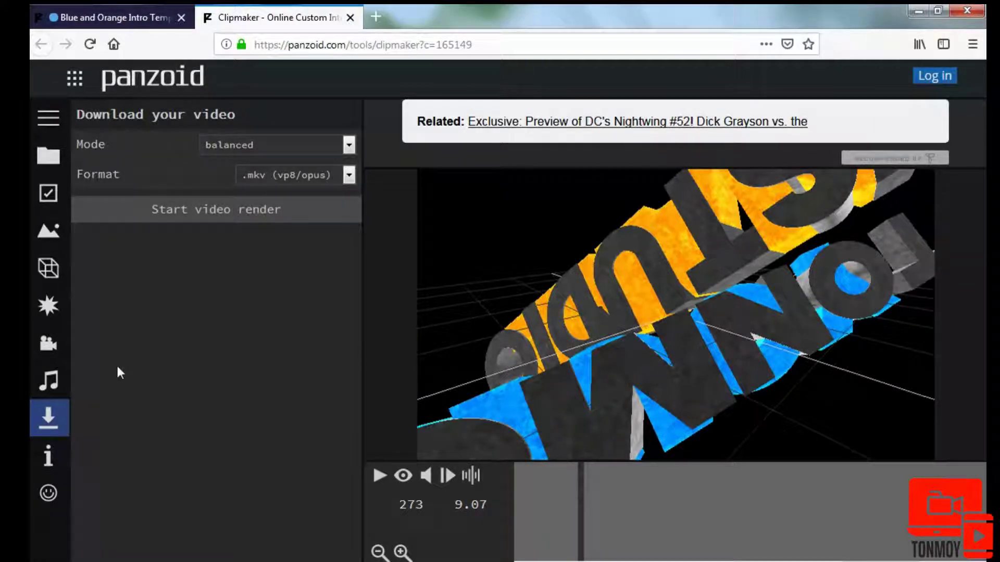
pyautogui.click(224, 214)
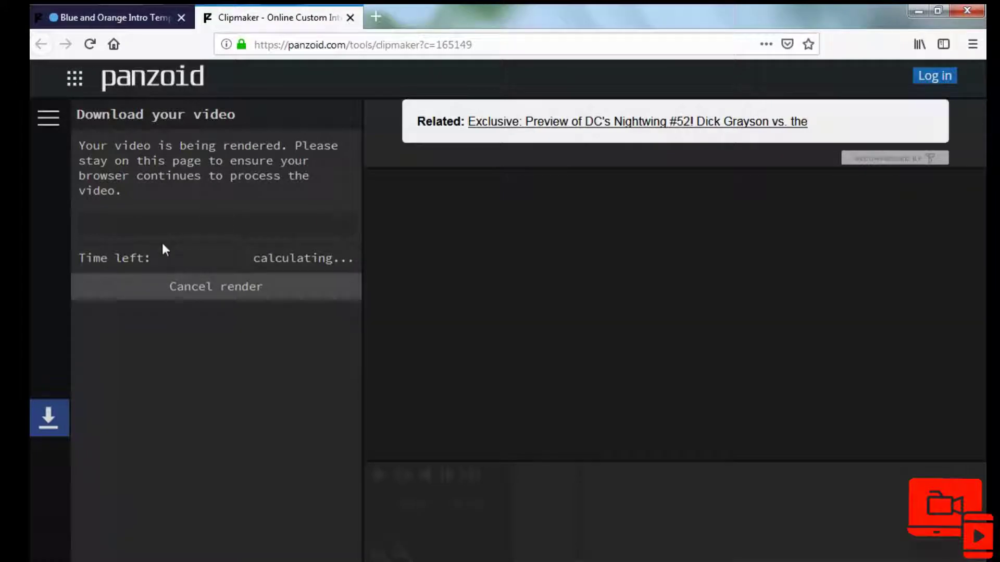